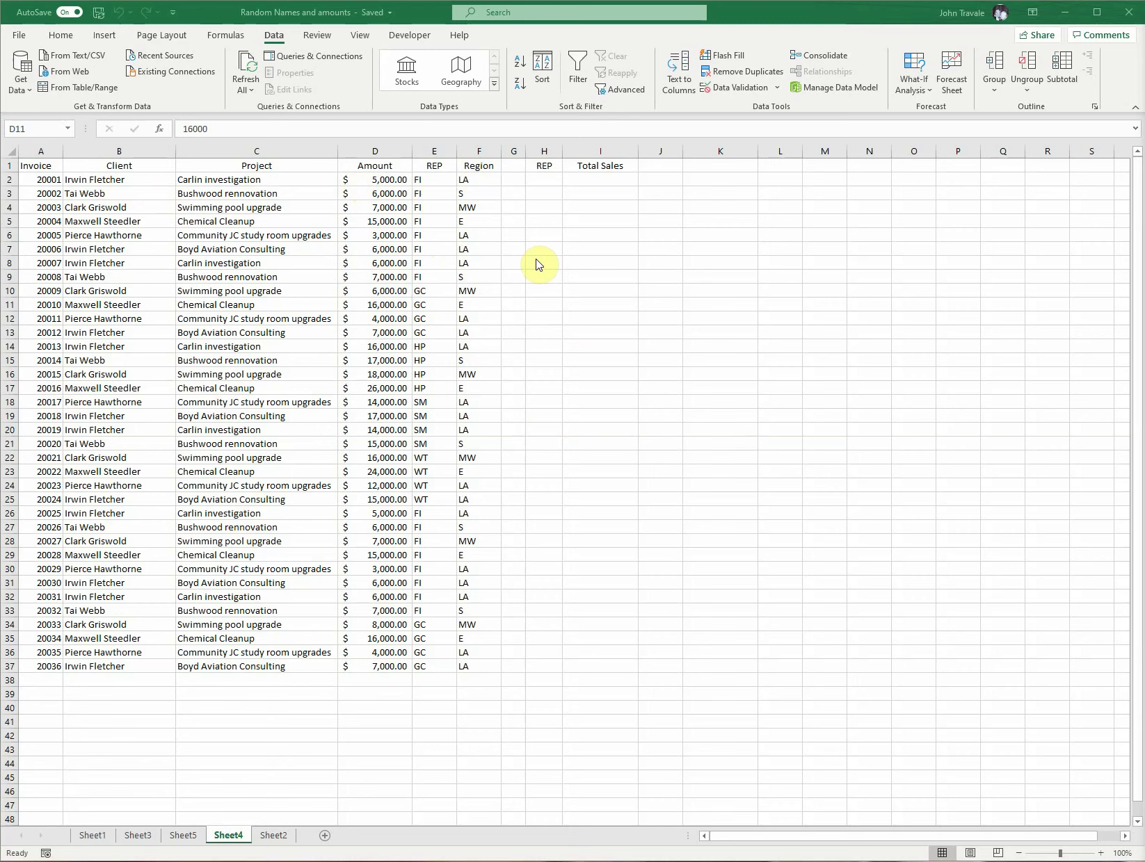
- Enter rep FI in H2 under the REP heading
left_click(544, 181)
left_click(545, 179)
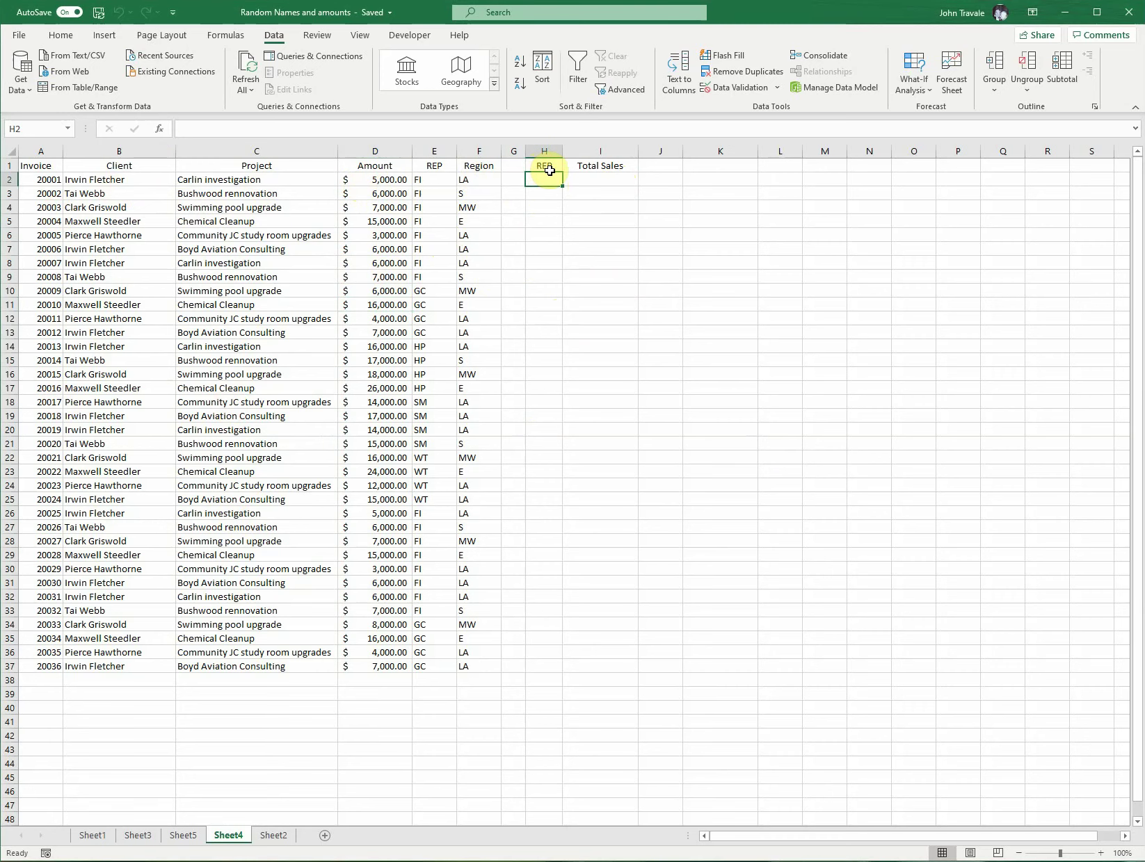
type("FI")
key("Tab")
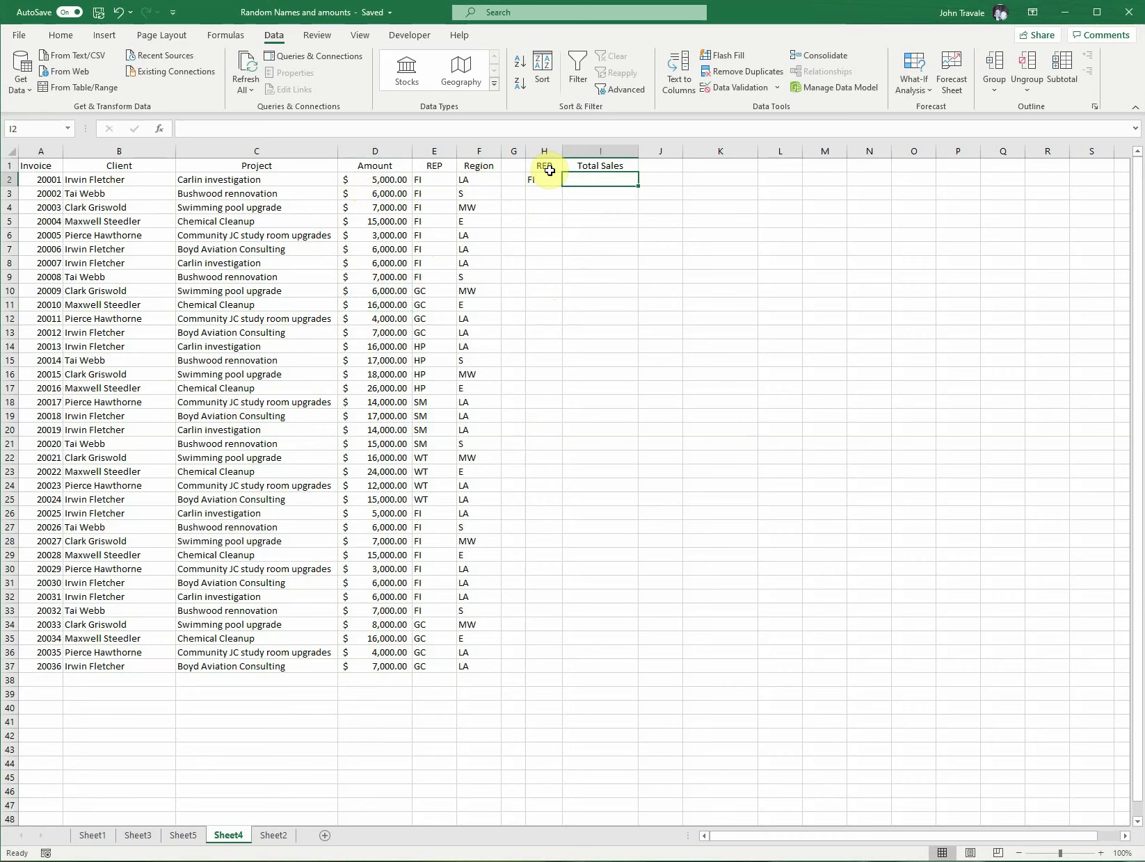
- Enter =SUMIF($E$2:$E$37,H2,$D$2:$D$37) in I2 to total FI's amounts, $110,000.00
type("=")
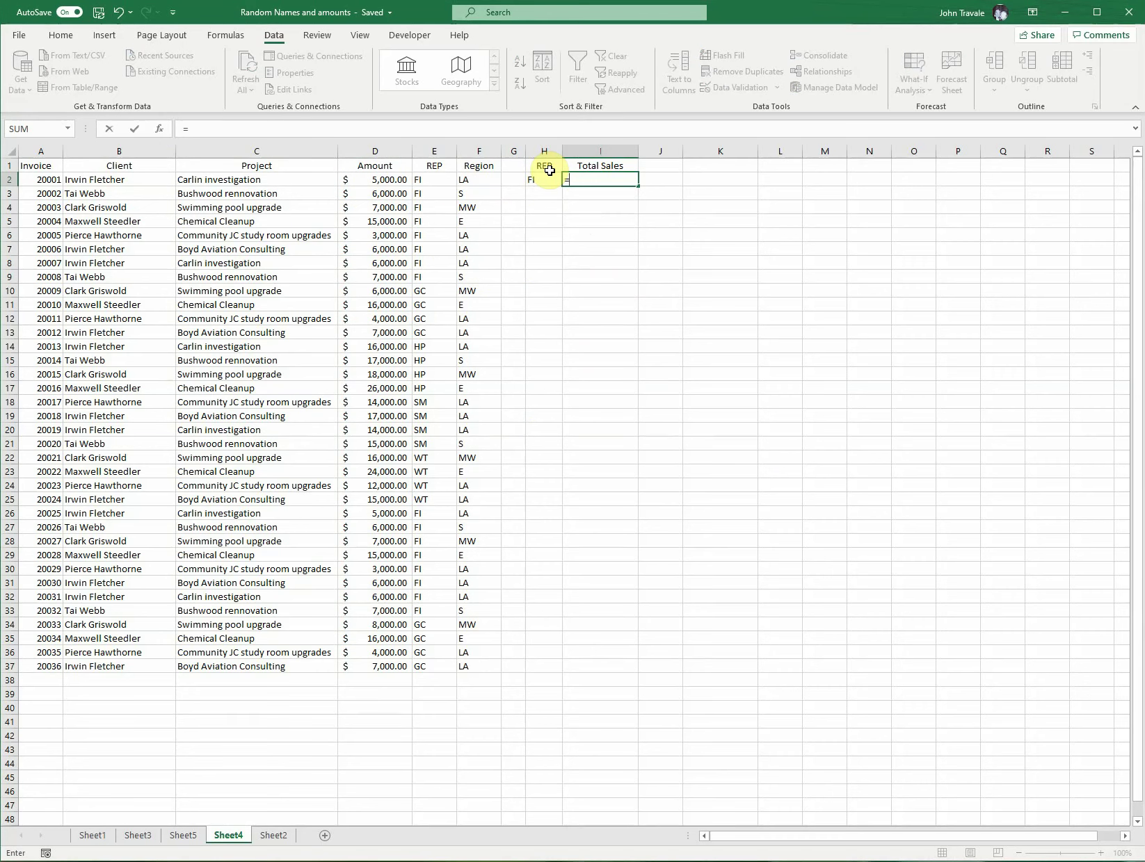
type("Sumi")
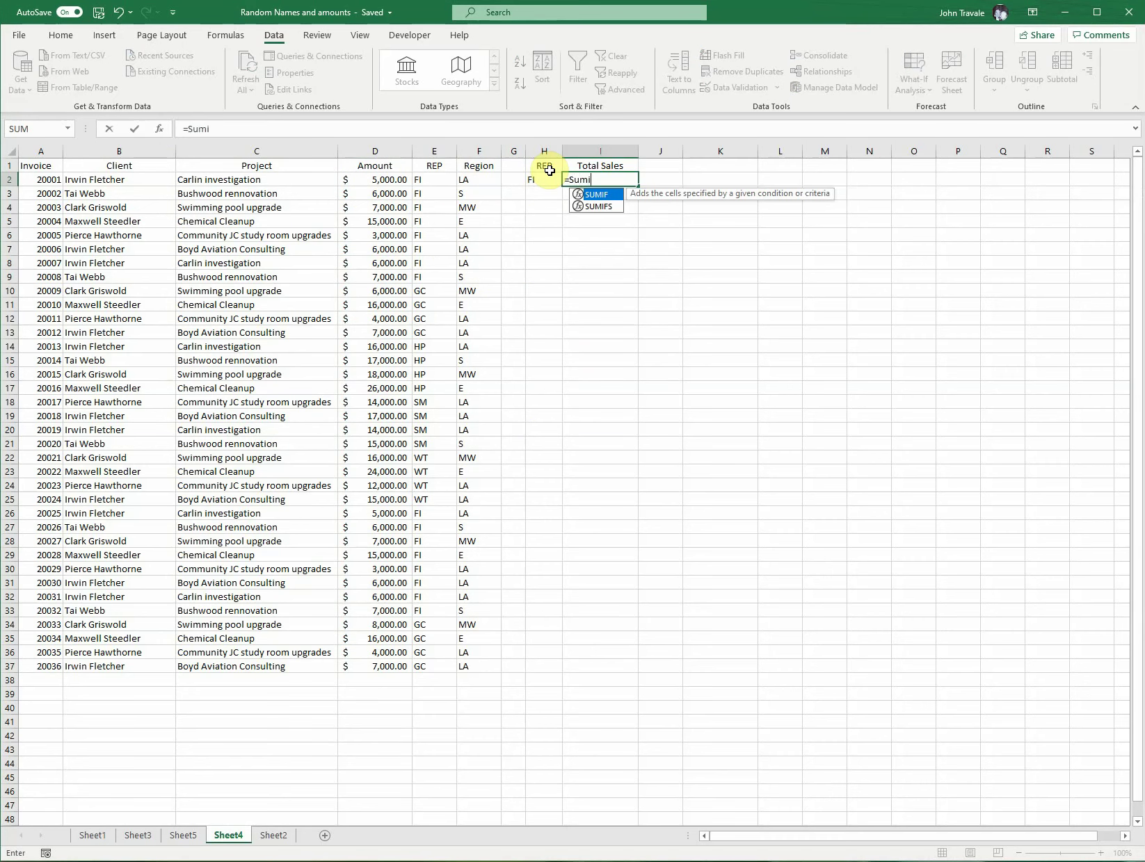
type("f(")
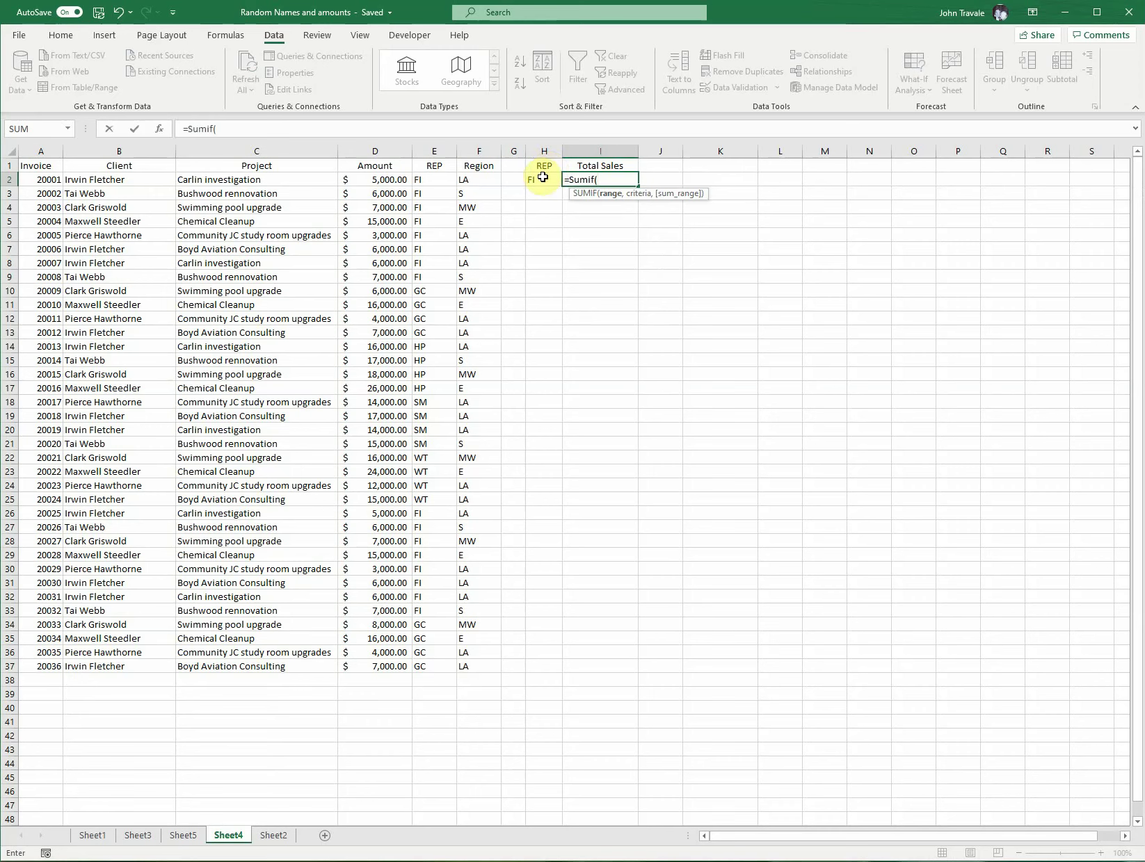
left_click_drag(424, 182, 430, 668)
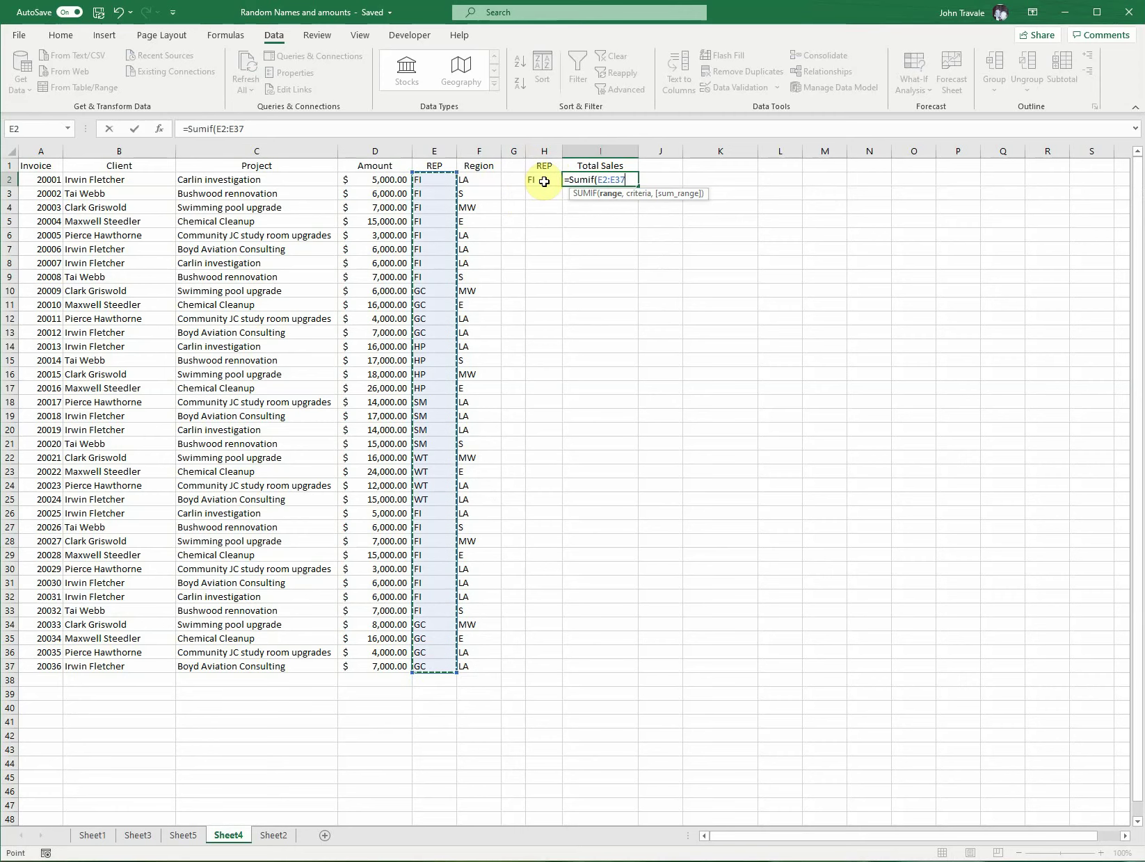
key("F4")
type(",")
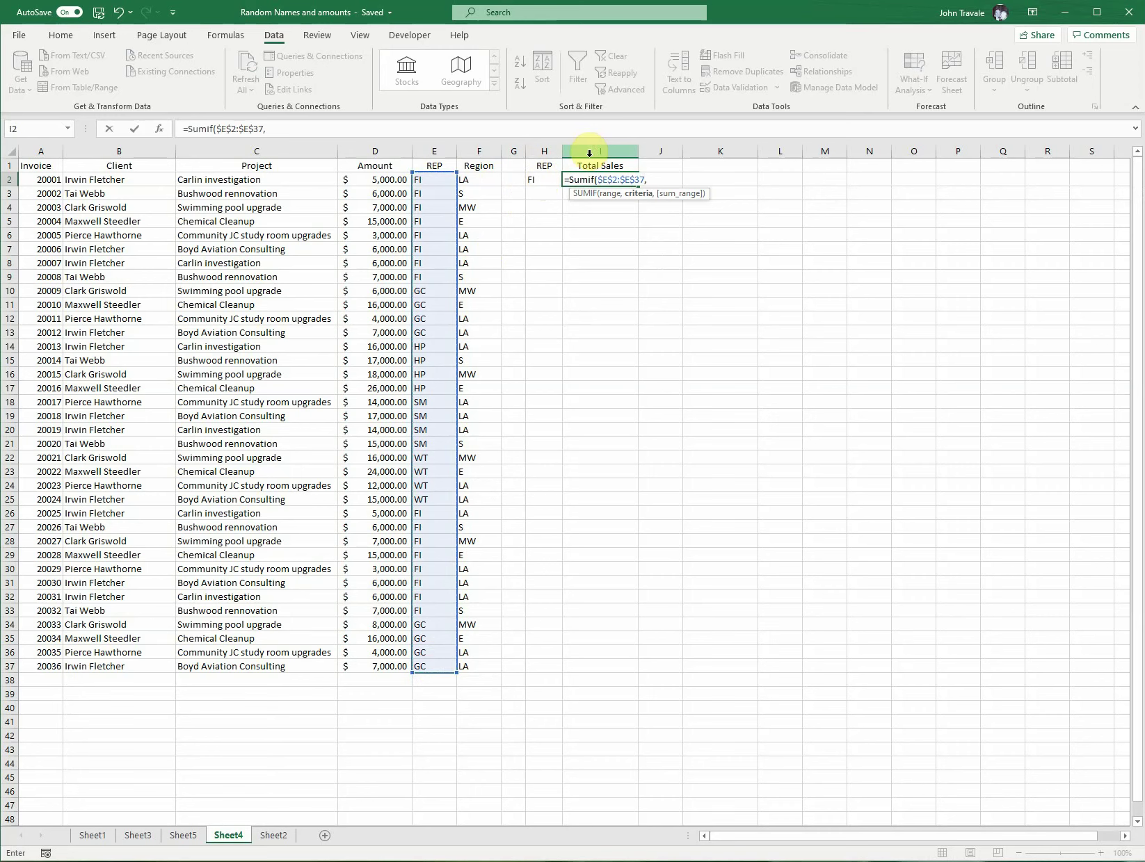
left_click(538, 179)
type(",")
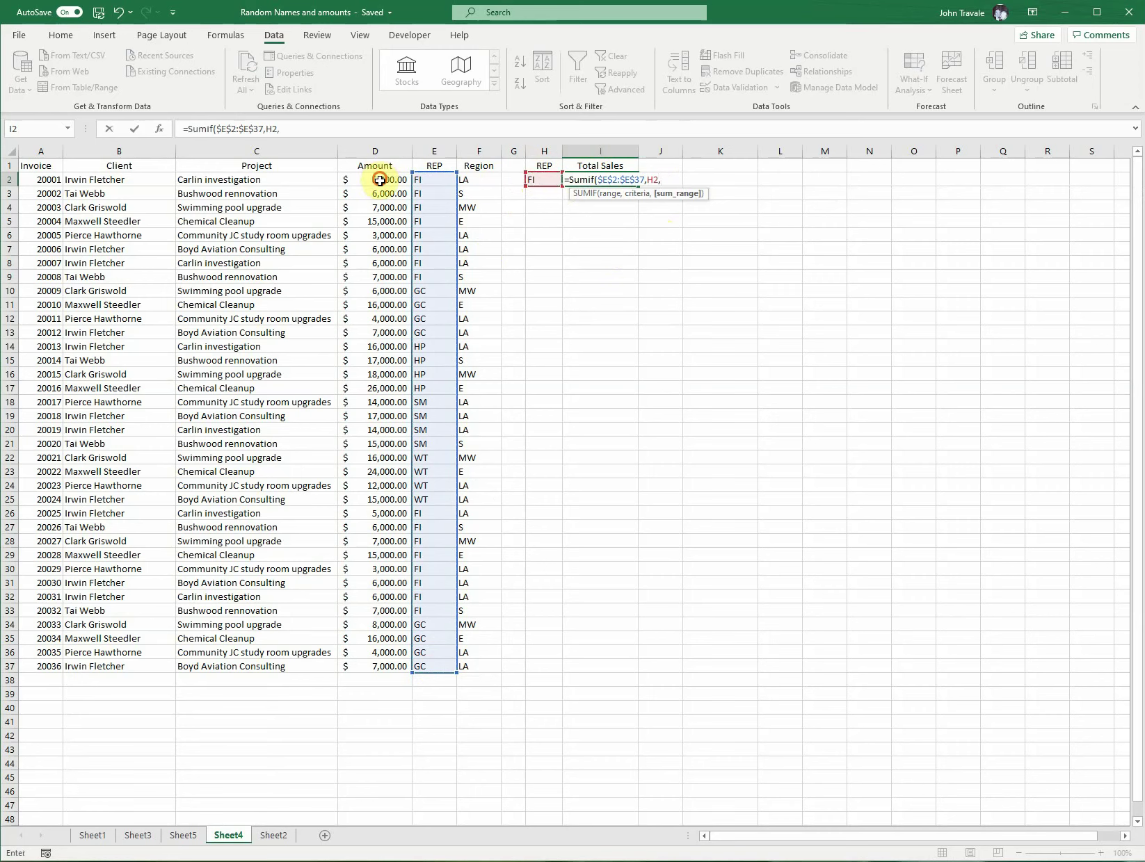
left_click_drag(380, 180, 384, 664)
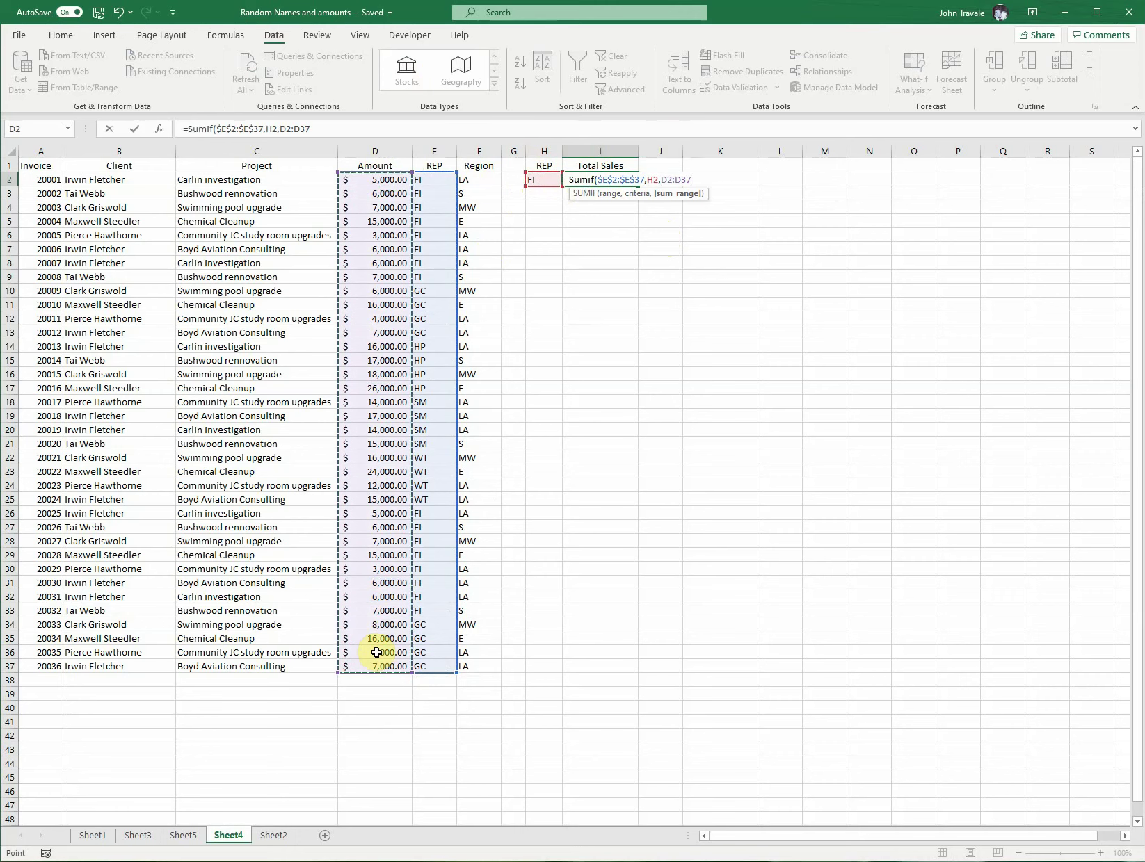
key("F4")
type(")")
key("Return")
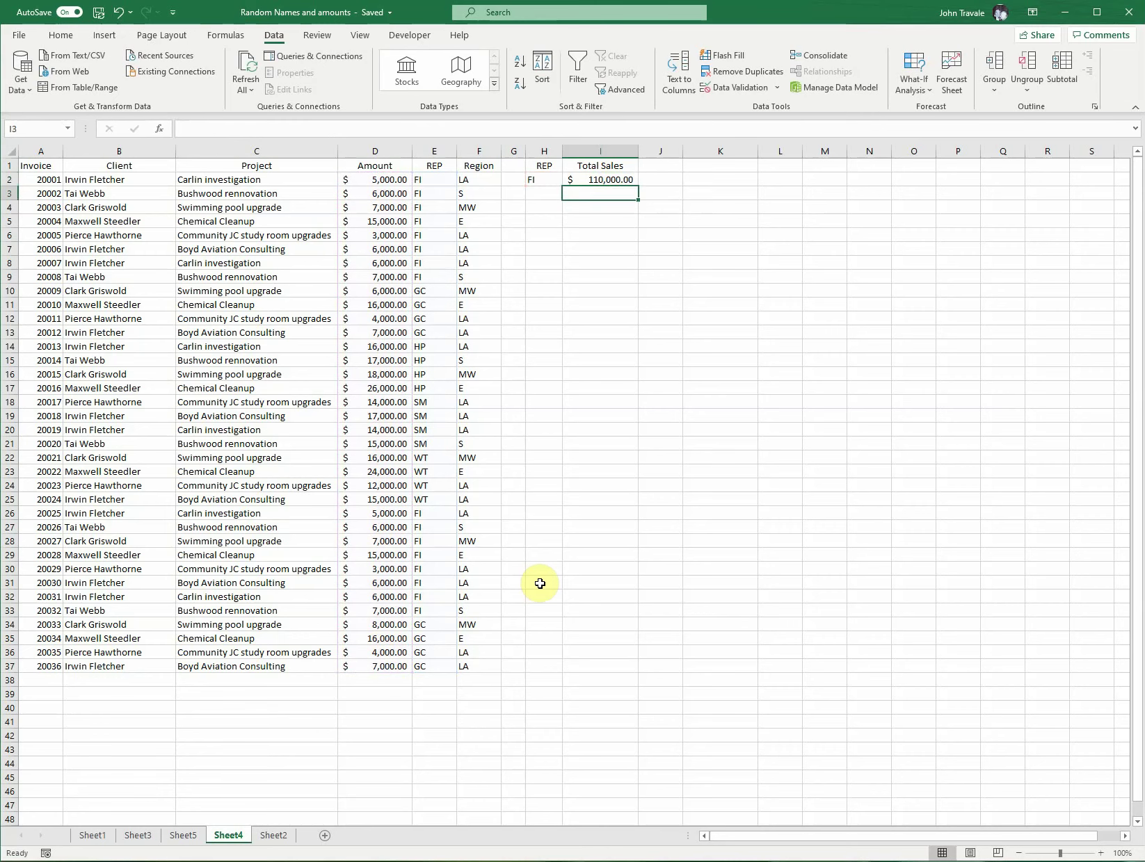
- Replace FI in H2 with =UNIQUE(E2:E37), listing FI, GC, HP, SM and WT
key("Left")
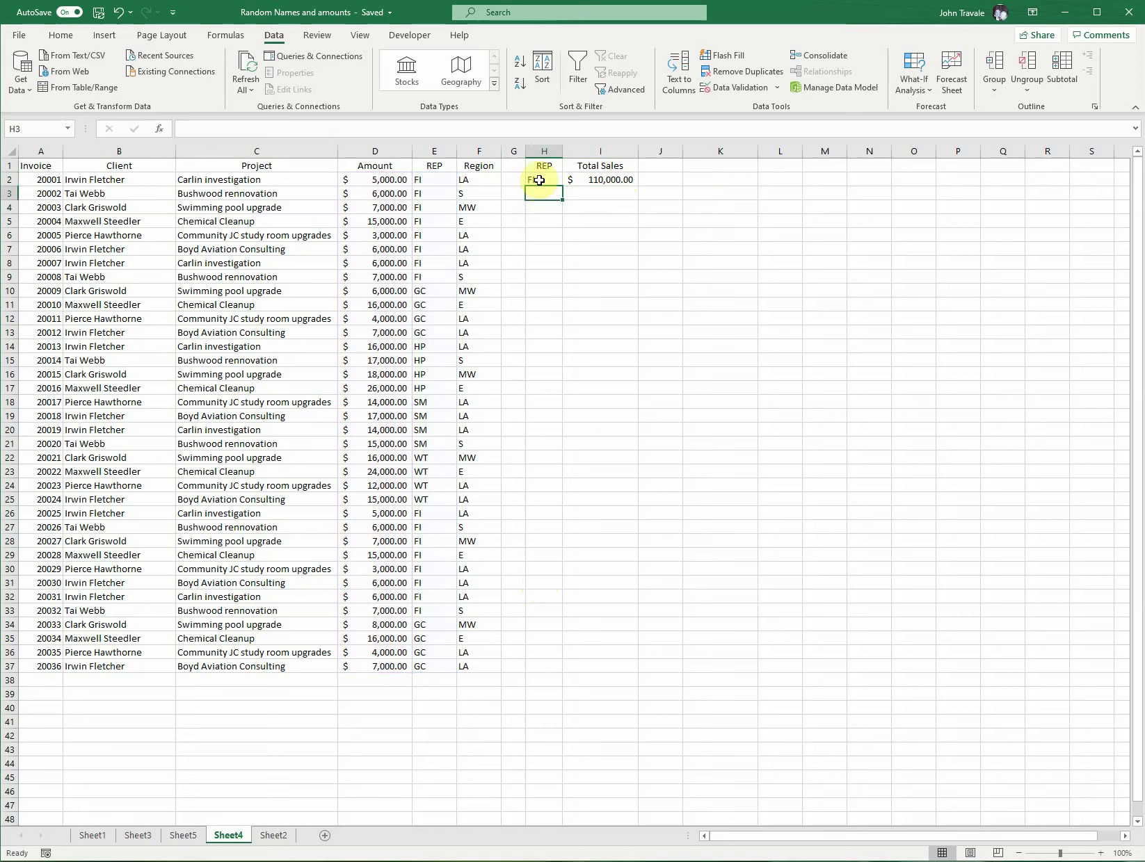
left_click(539, 181)
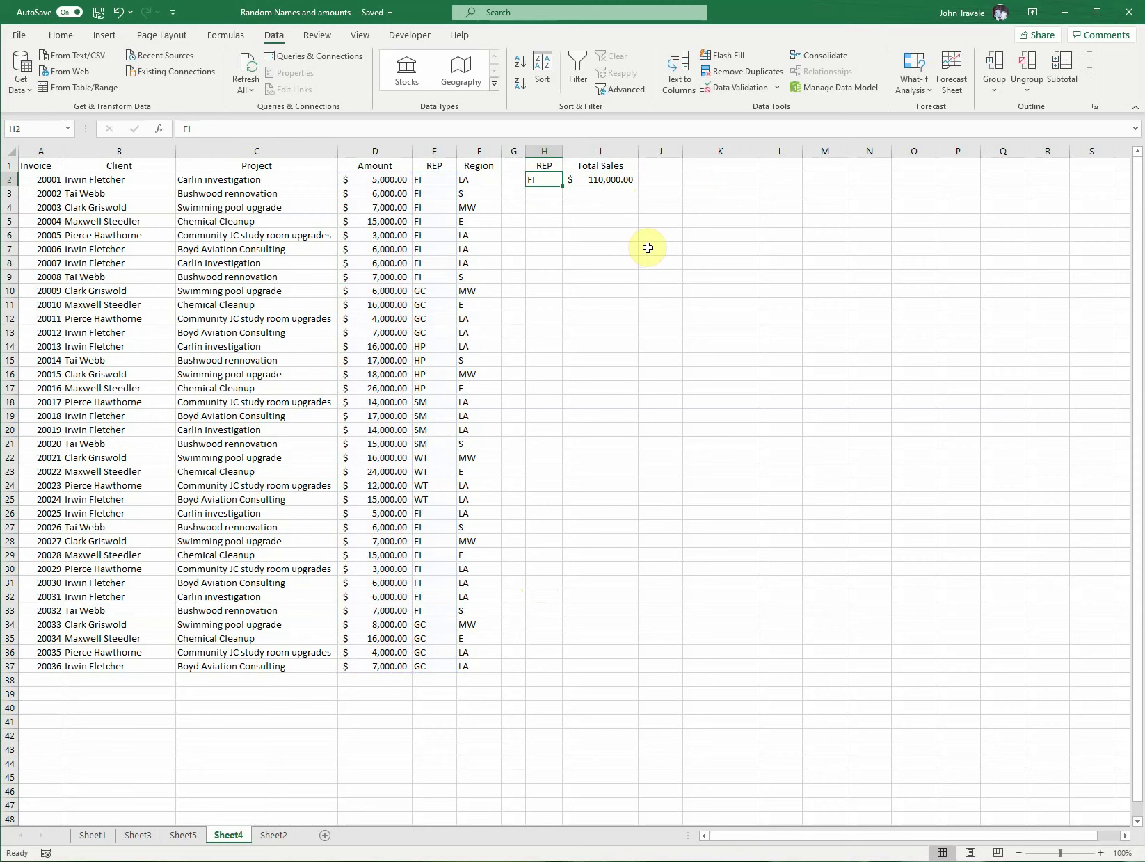
type("=uniqu")
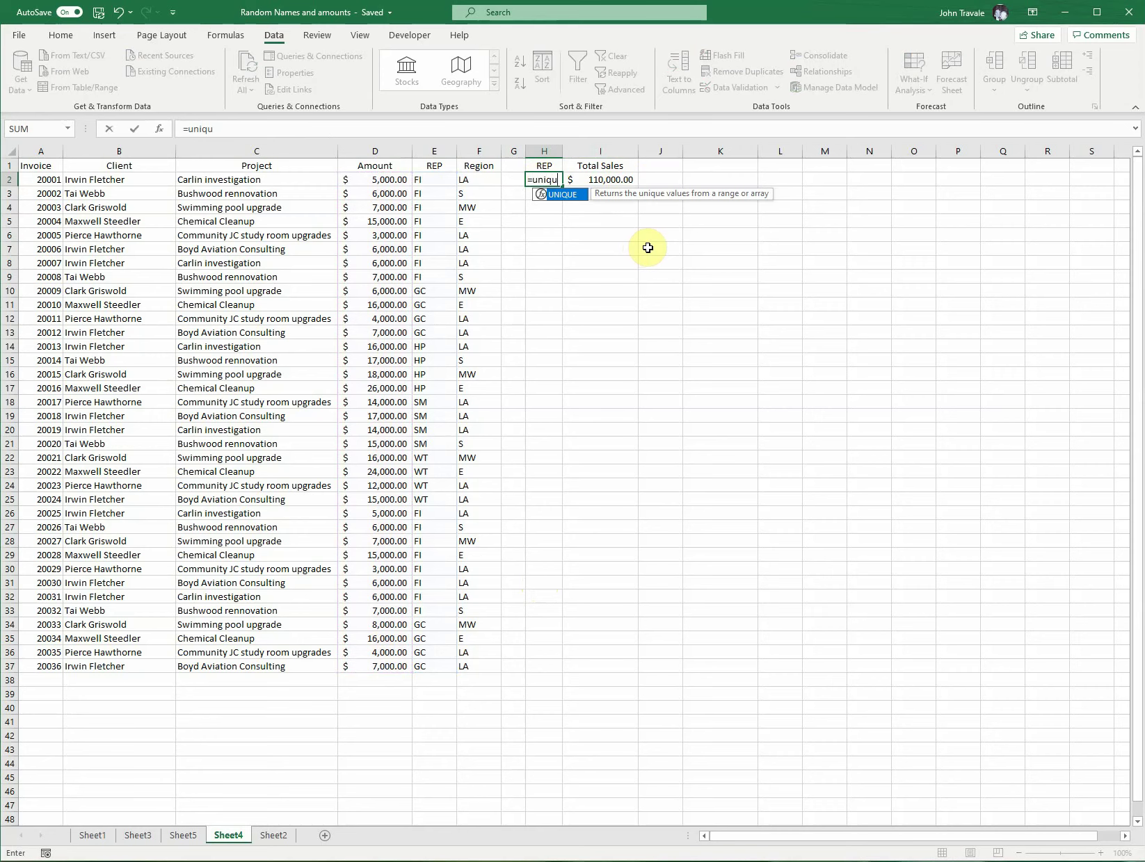
type("e(")
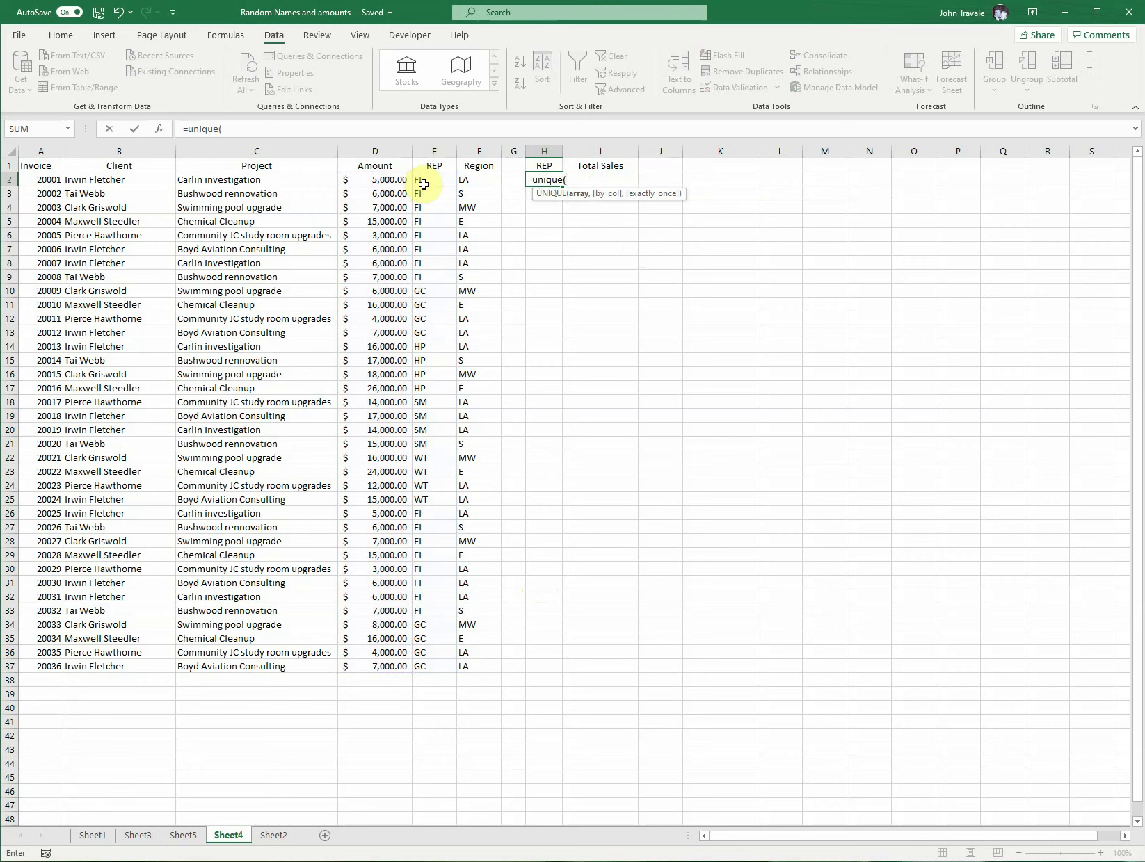
left_click(424, 180)
left_click_drag(436, 255, 438, 673)
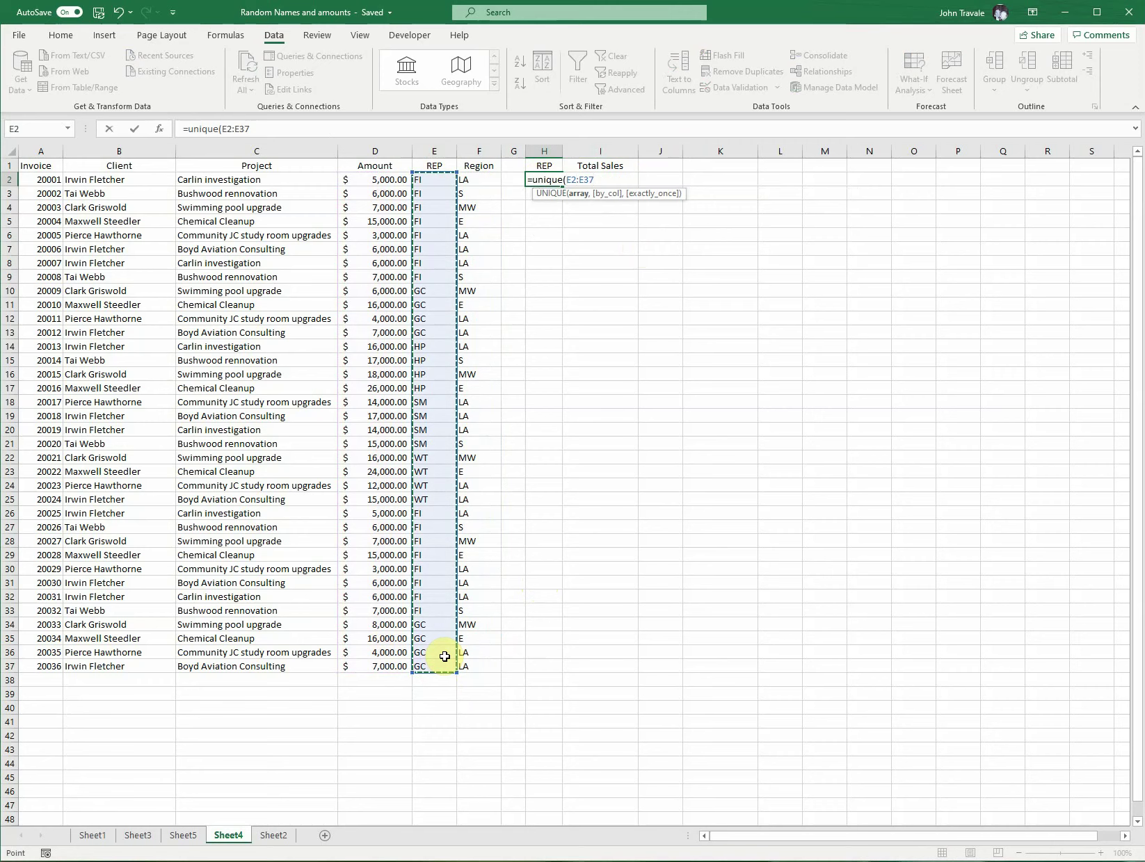
type(")")
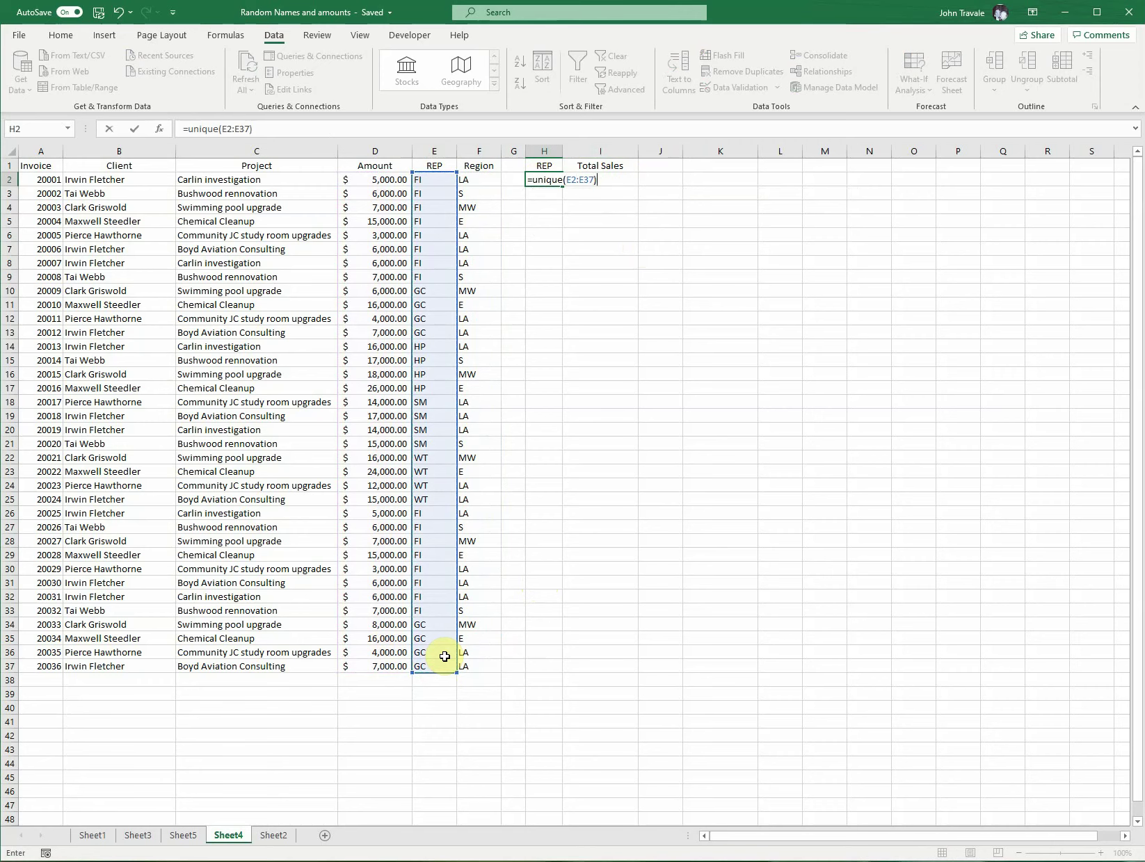
key("Return")
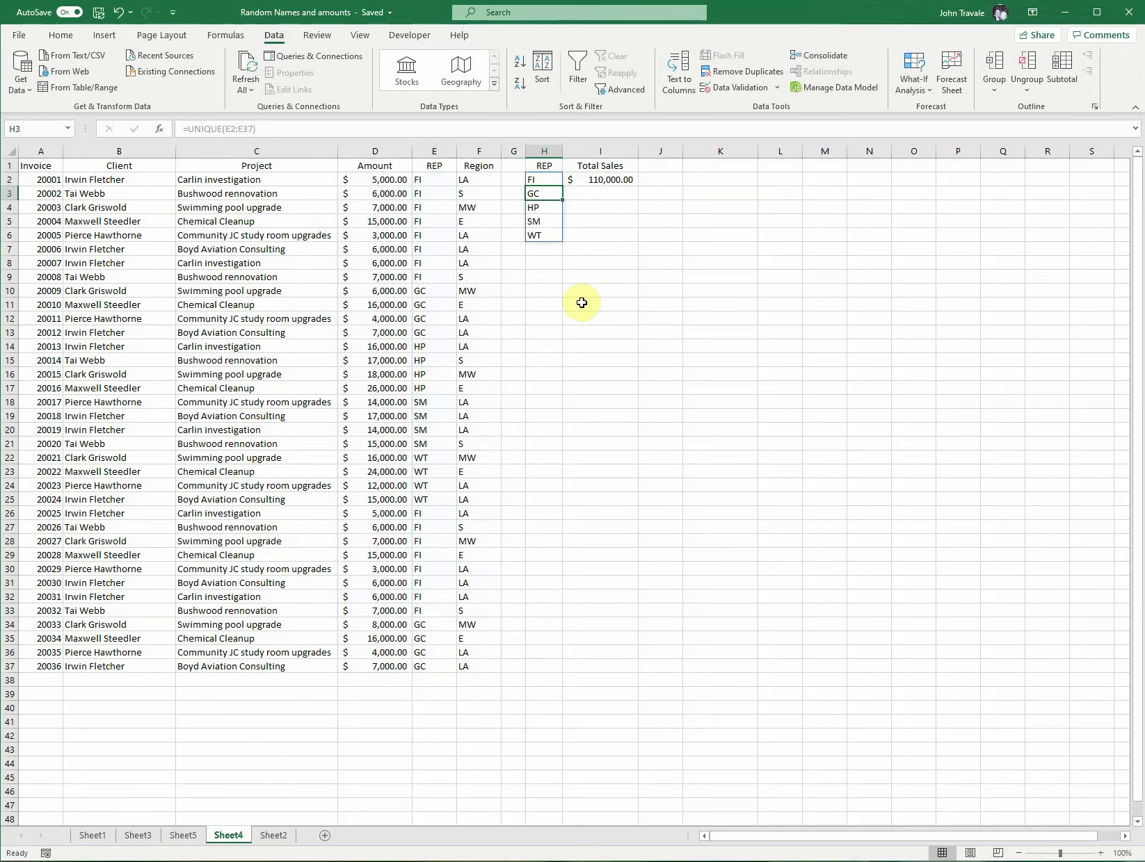
- Fill the I2 SUMIF formula down to I6, giving totals 68,000, 77,000, 60,000 and 67,000
left_click(603, 183)
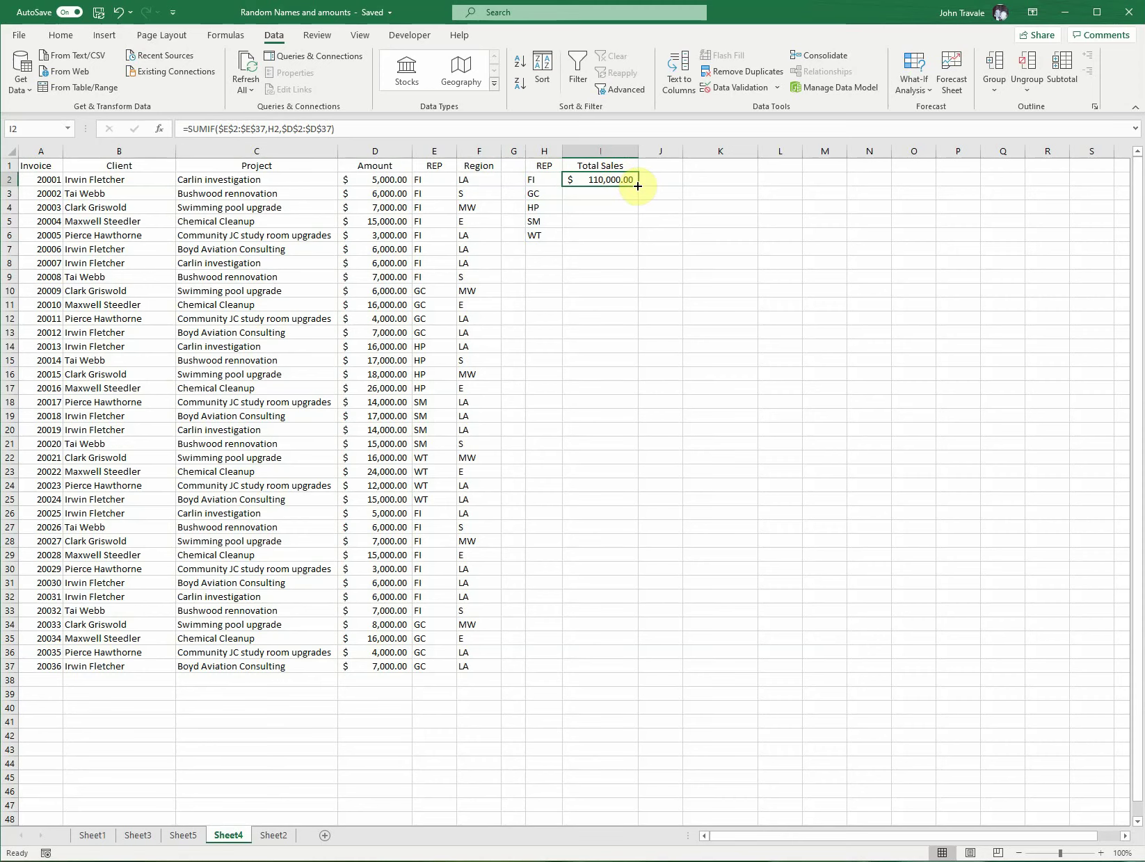
double_click(637, 186)
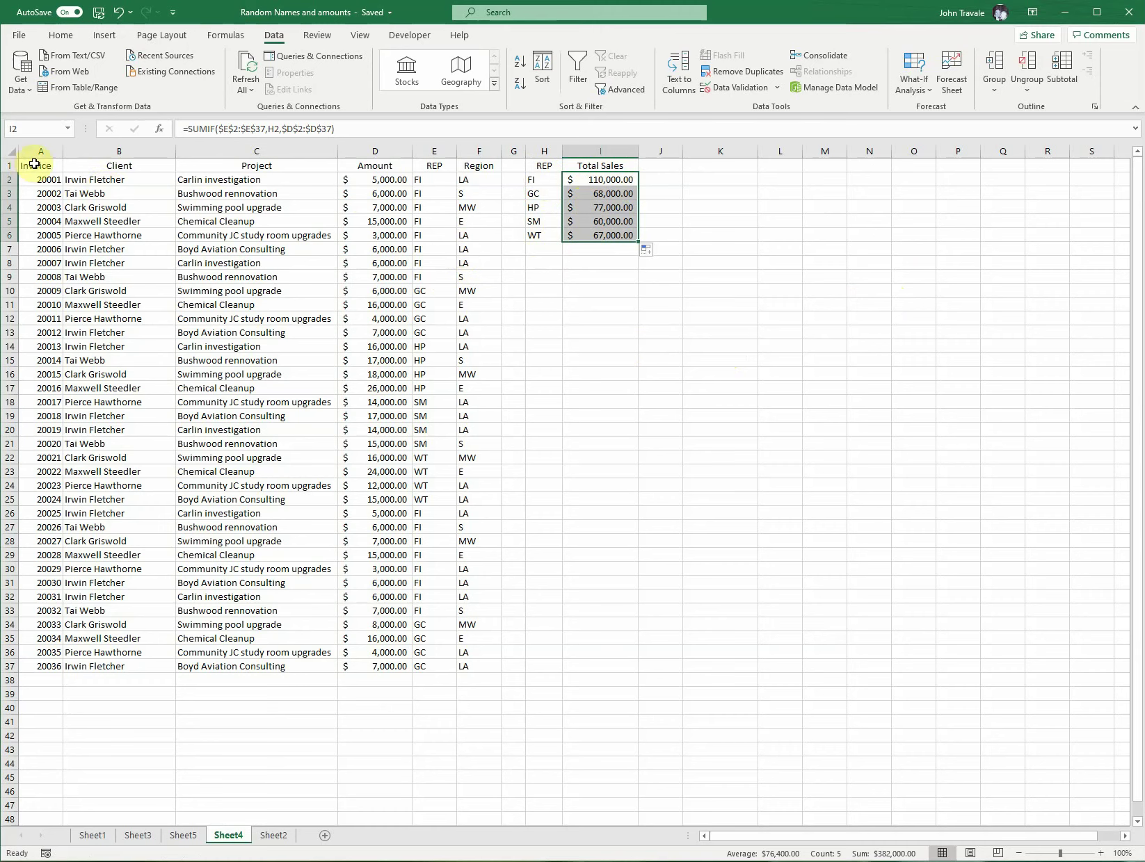
- Insert a PivotTable from the invoice data A1:F37 on a new worksheet
left_click_drag(28, 165, 473, 667)
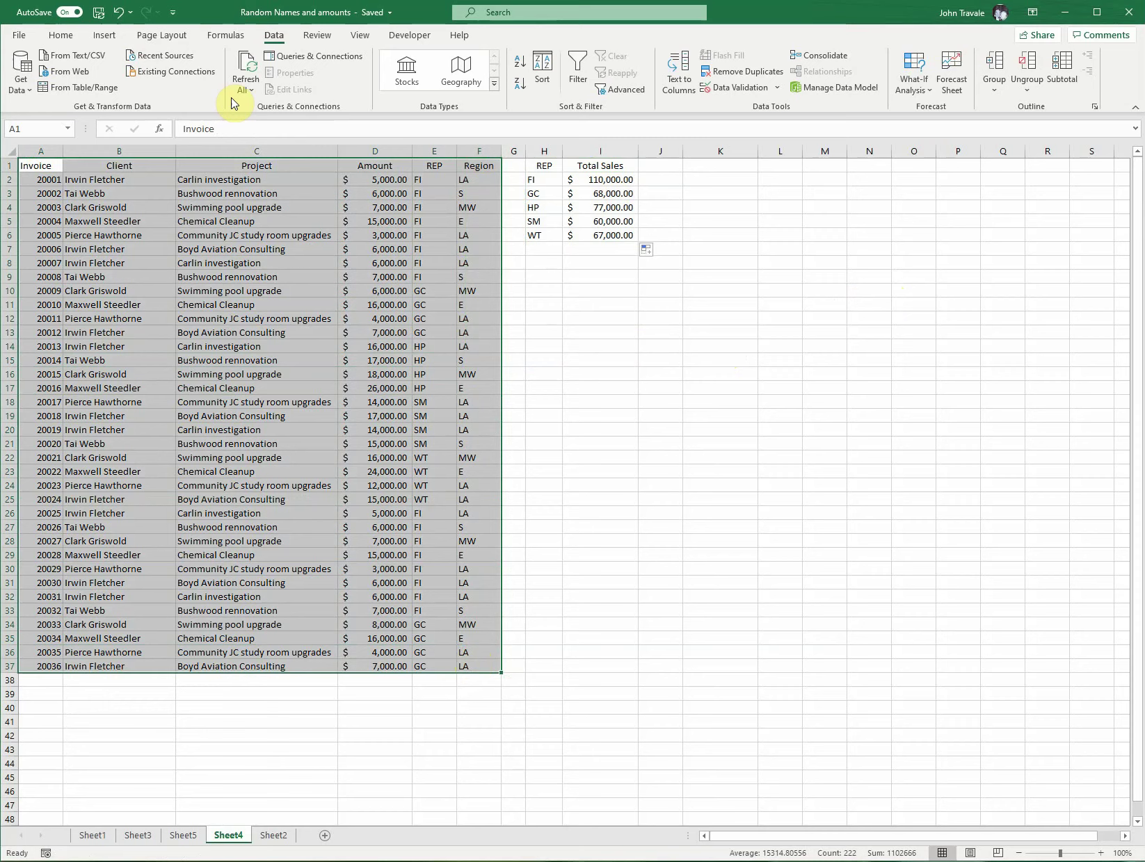
left_click(106, 37)
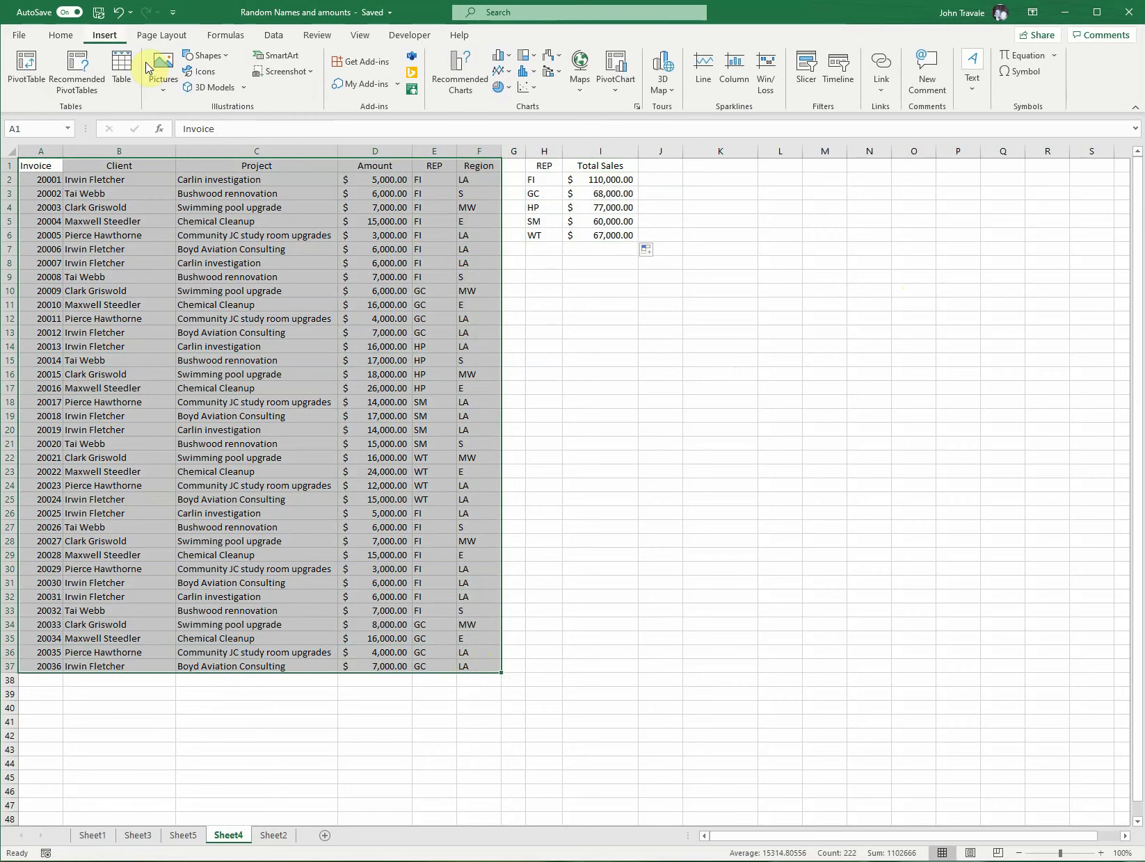
left_click(35, 74)
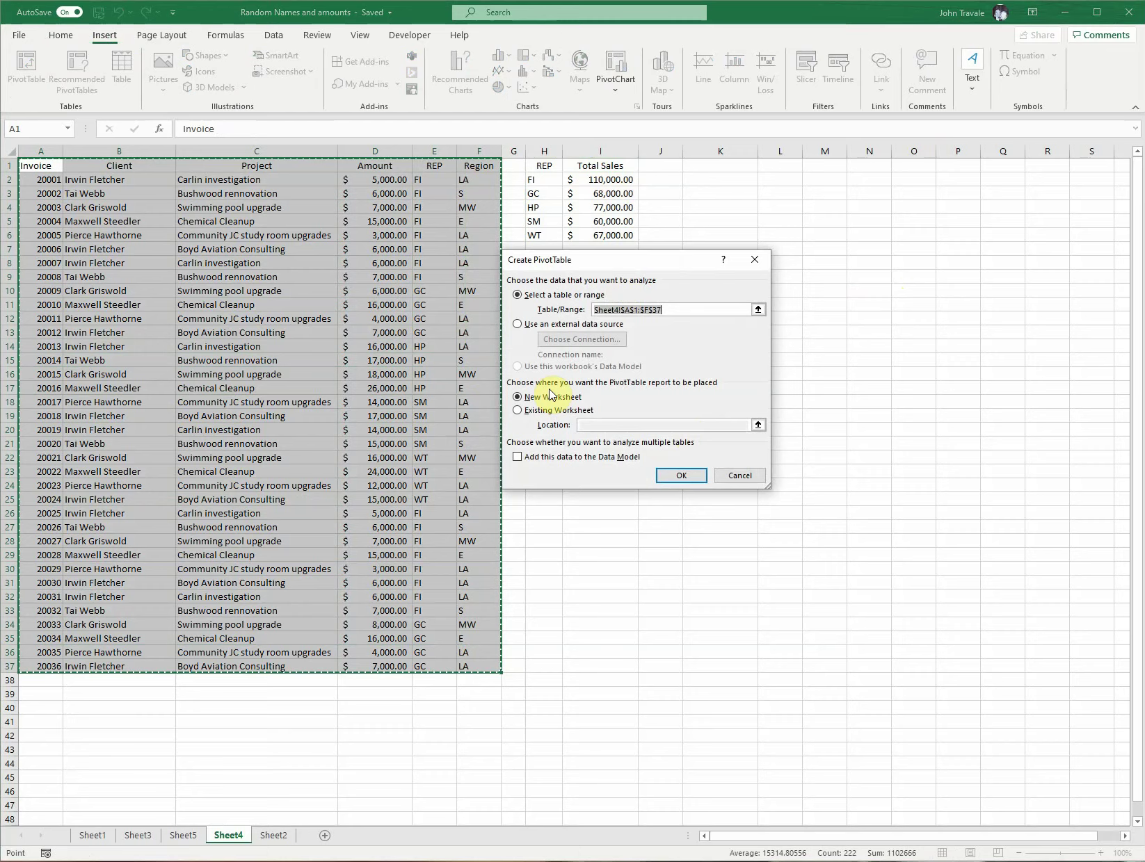
left_click(672, 479)
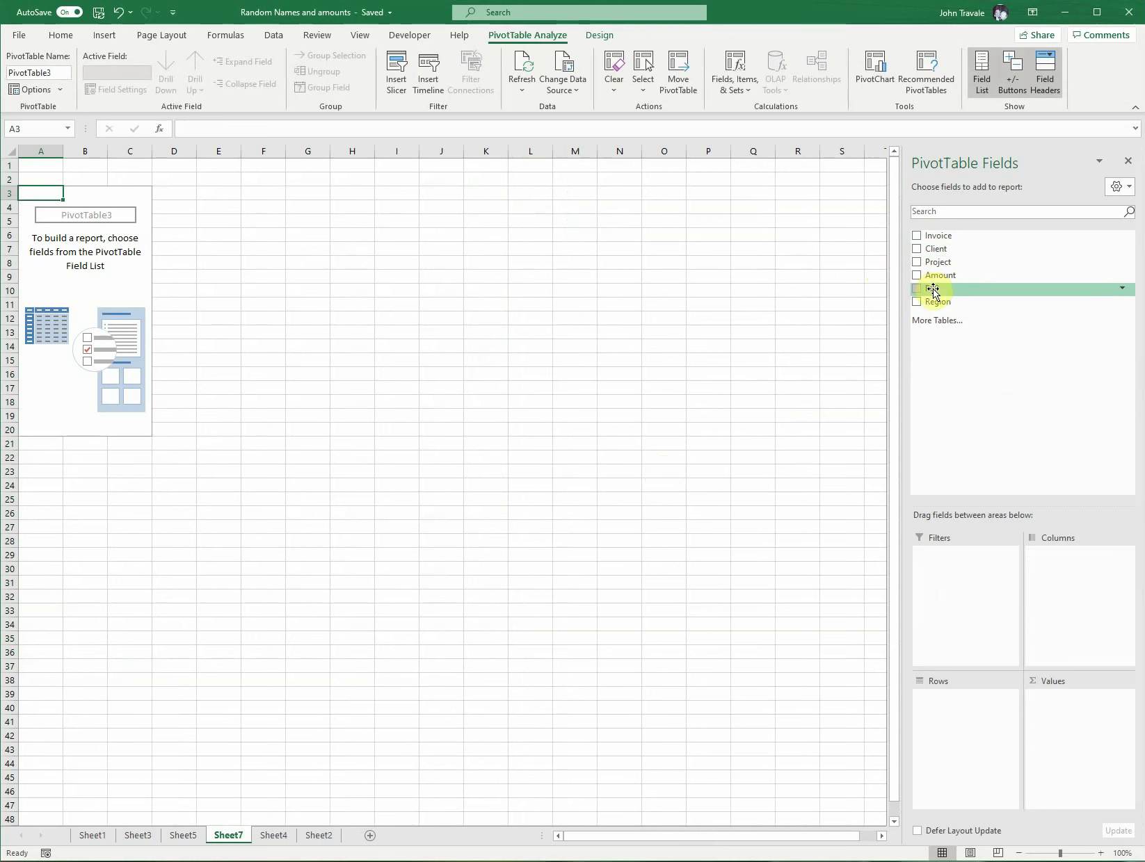
- Place REP in the pivot Rows and Amount in Values, giving a 382000 grand total
left_click_drag(938, 288, 972, 724)
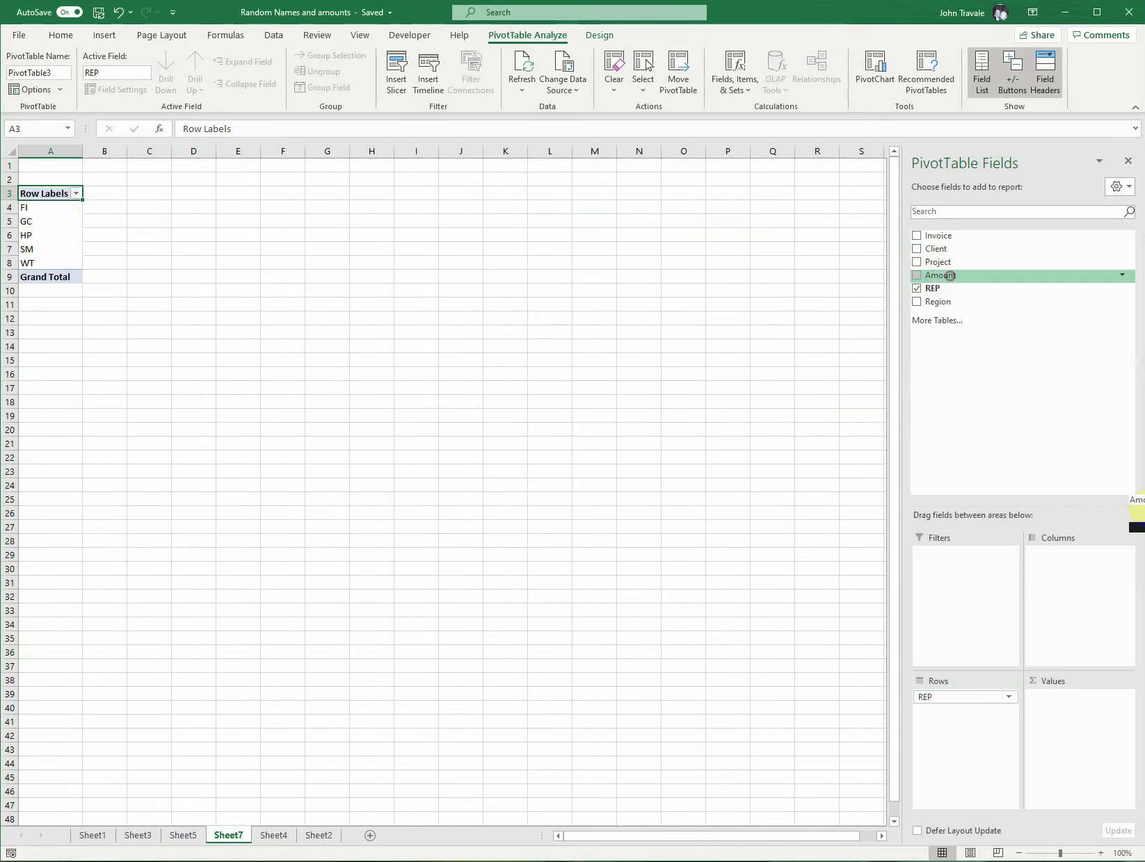
left_click_drag(941, 275, 1081, 718)
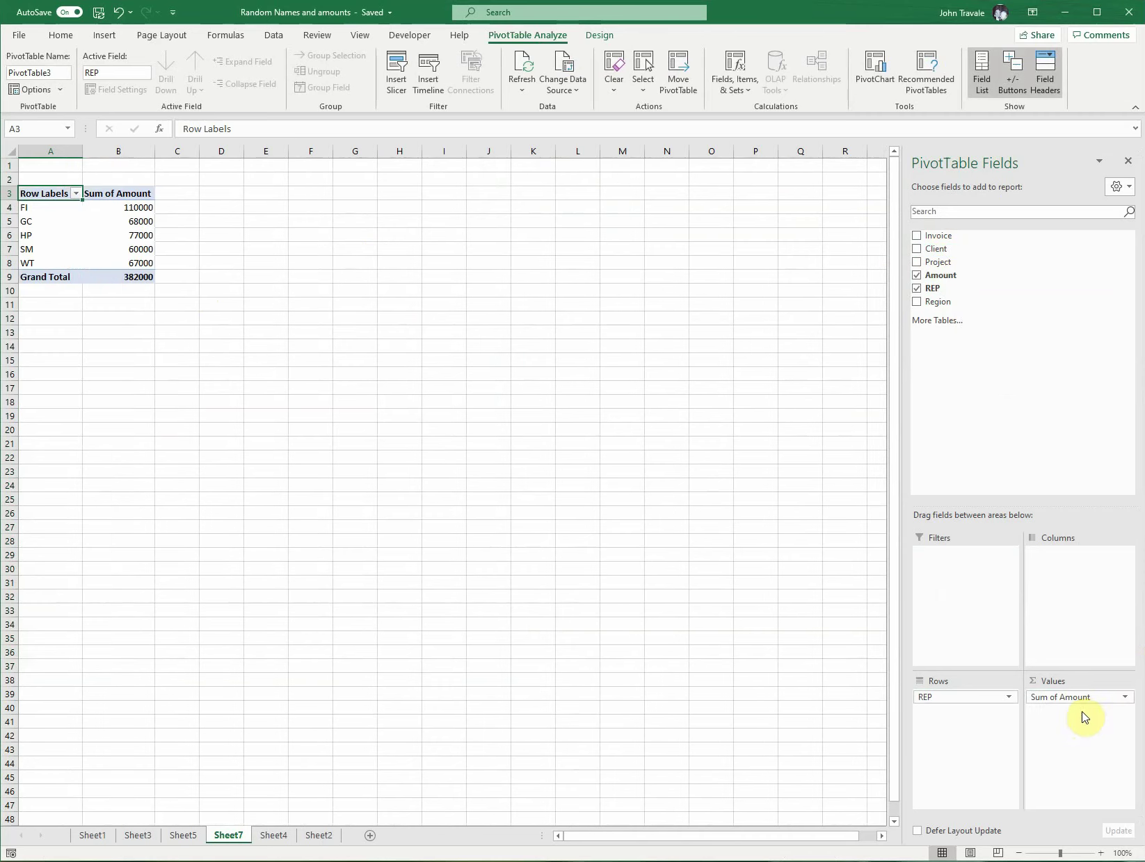
- Apply Currency number format to the pivot's Sum of Amount values
right_click(123, 224)
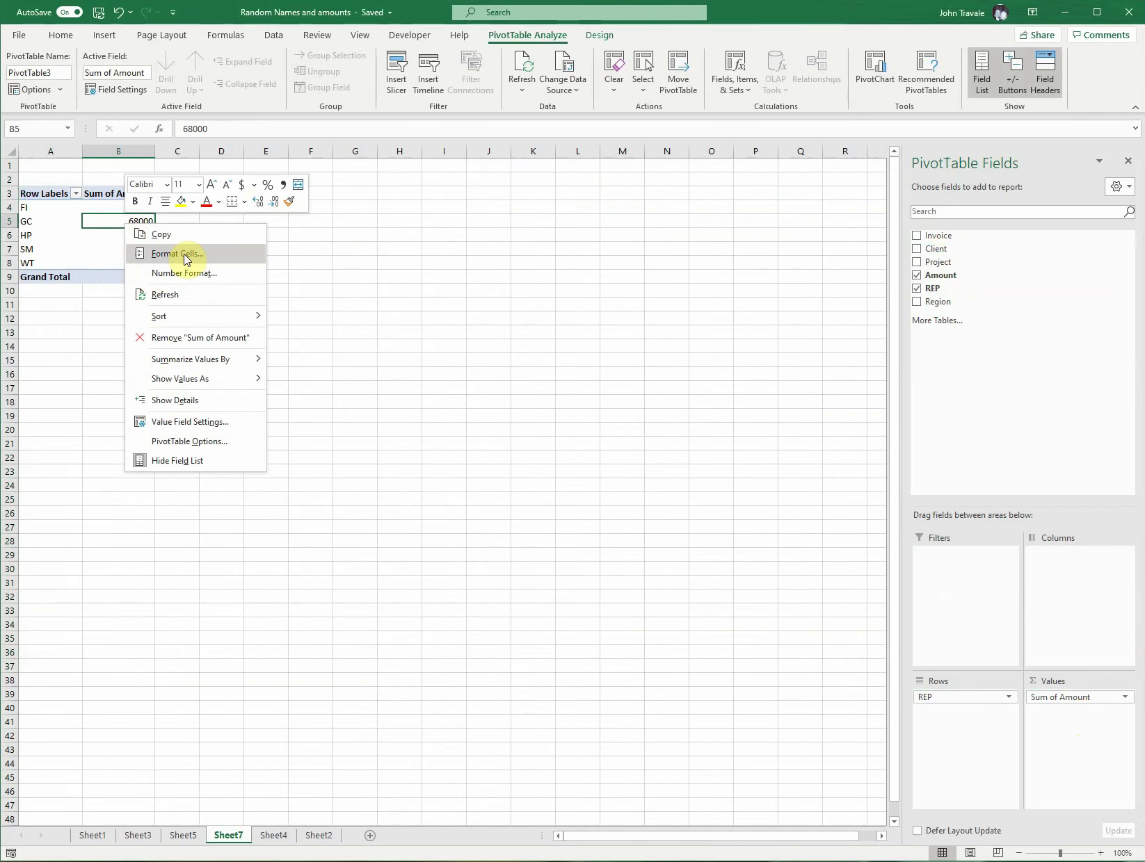
left_click(184, 273)
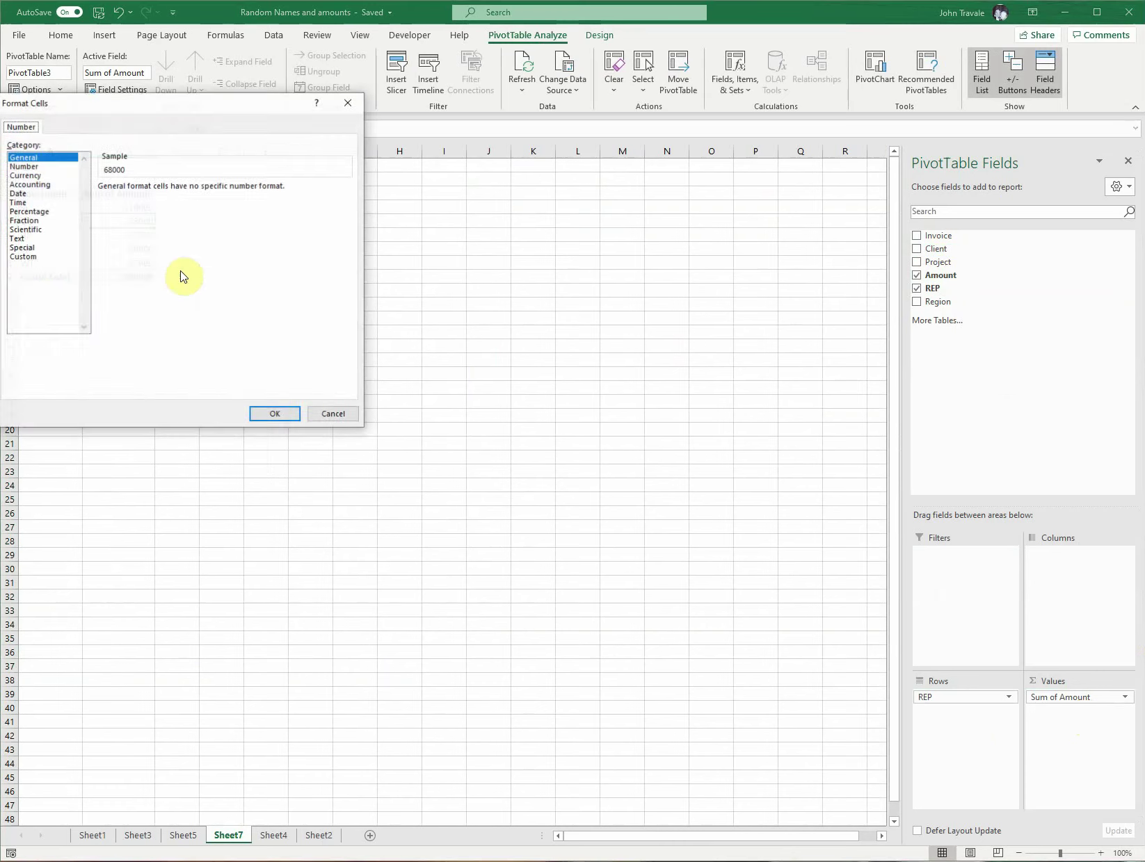
left_click(23, 176)
key("Return")
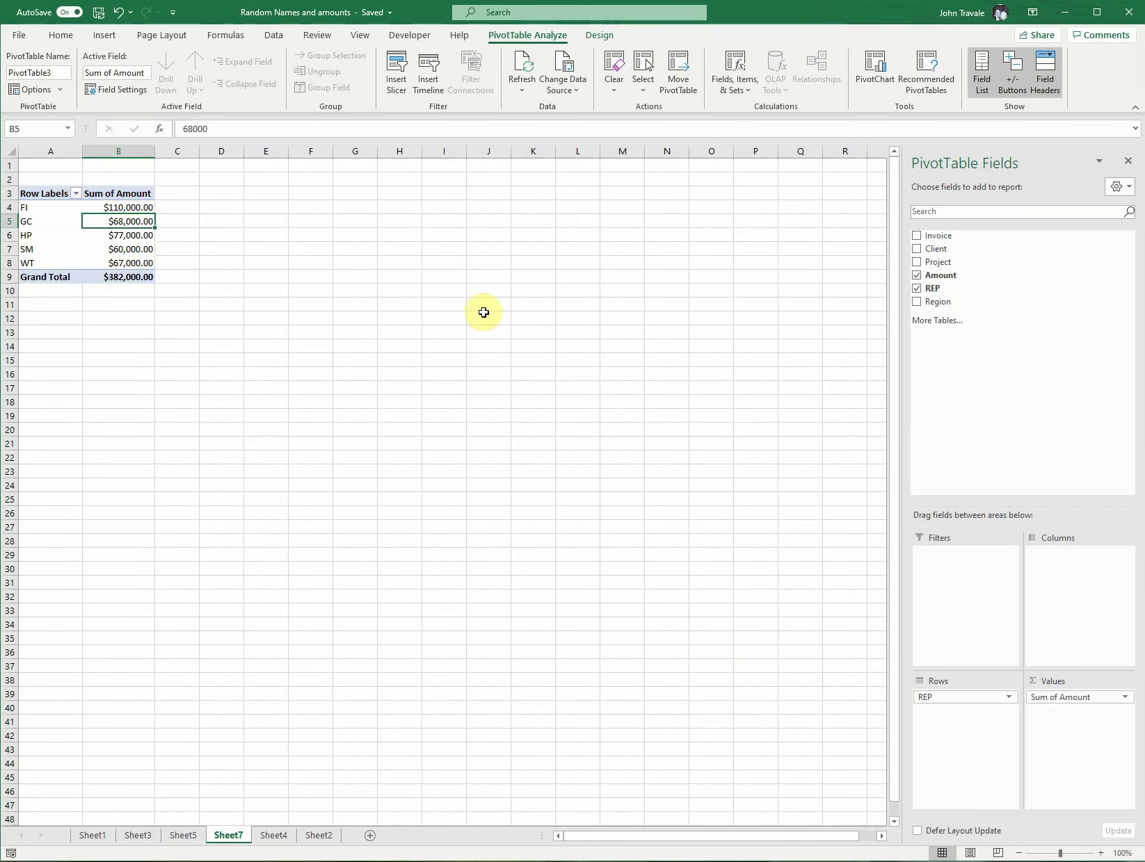
- Switch to the Sheet4 tab with the invoice data and SUMIF totals
left_click(270, 837)
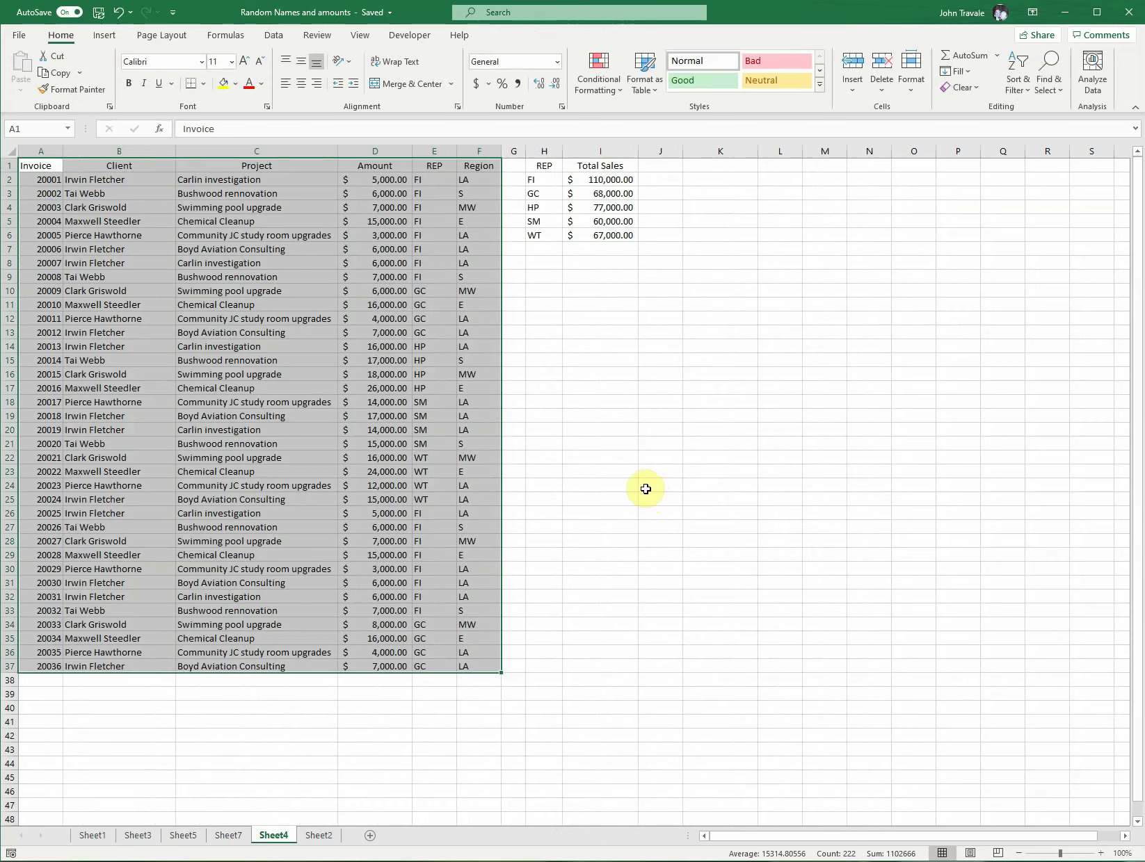